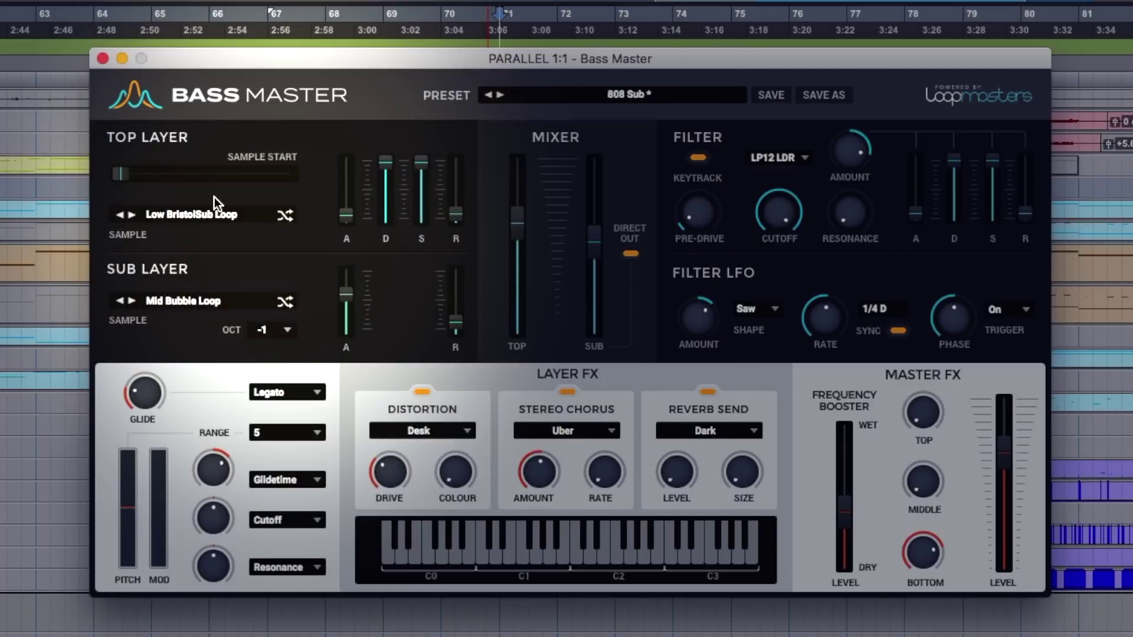
# Step: Keep the top loop and -1 sub octave unchanged, and lower the sub level to about -19.3 dB
pyautogui.click(230, 218)
pyautogui.moveTo(217, 255)
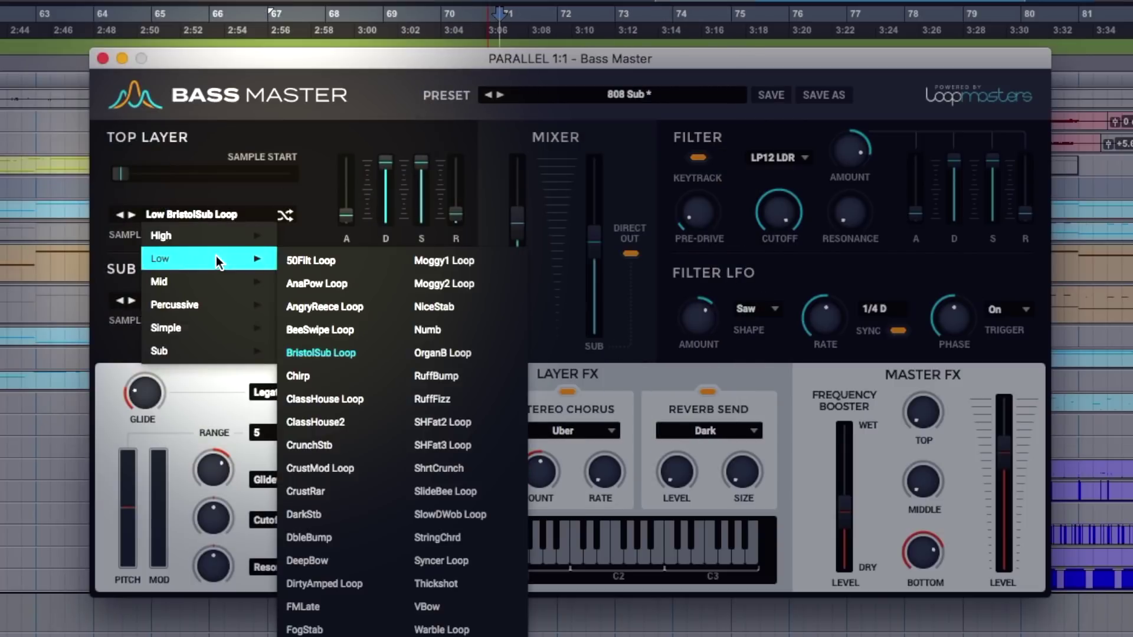
pyautogui.click(246, 190)
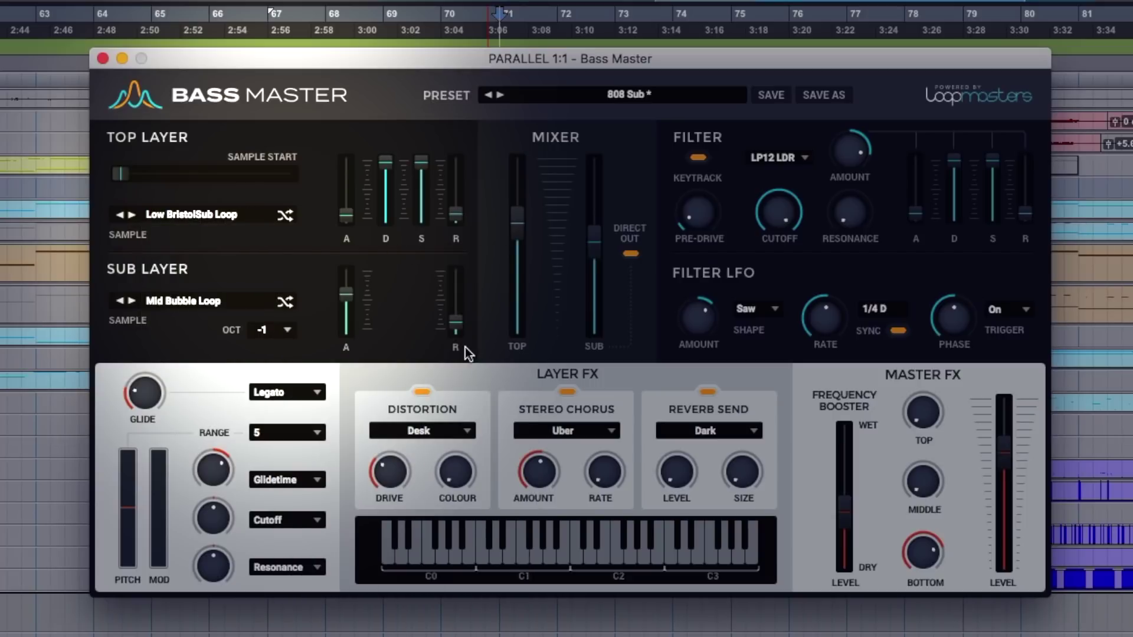
pyautogui.click(286, 331)
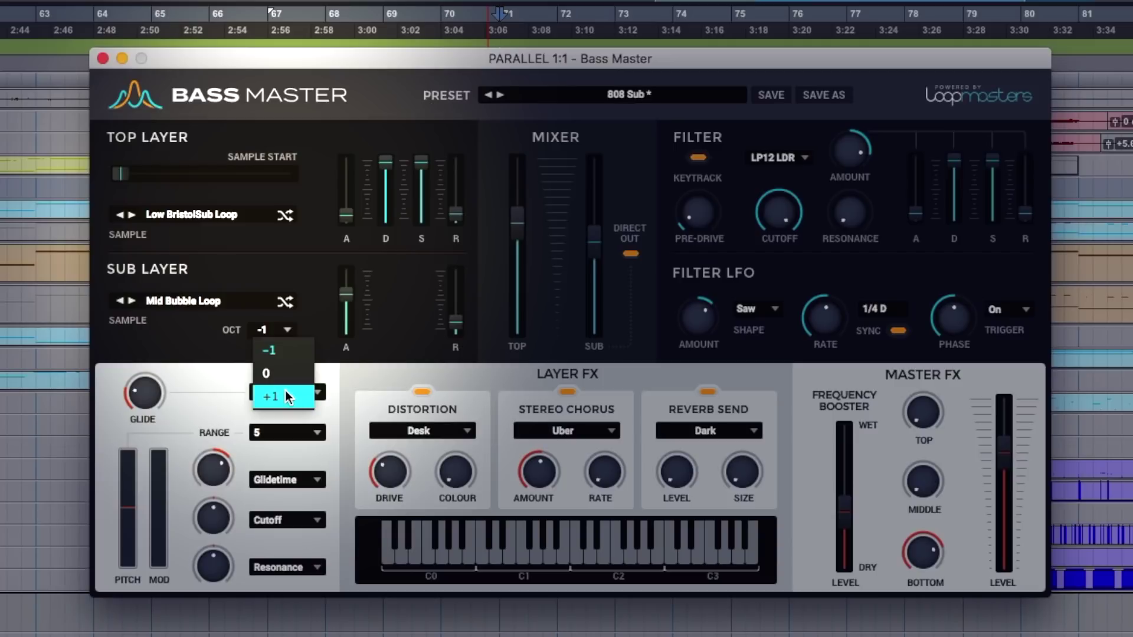
pyautogui.click(277, 317)
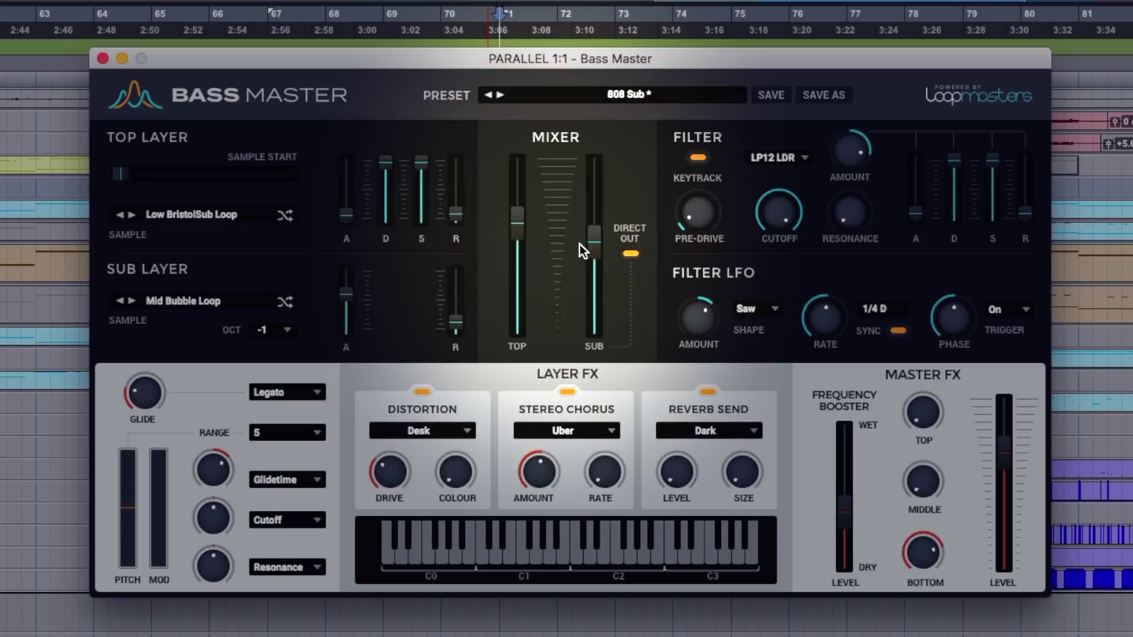
pyautogui.moveTo(593, 245)
pyautogui.mouseDown()
pyautogui.moveTo(602, 255)
pyautogui.moveTo(599, 185)
pyautogui.moveTo(596, 253)
pyautogui.moveTo(597, 244)
pyautogui.mouseUp()
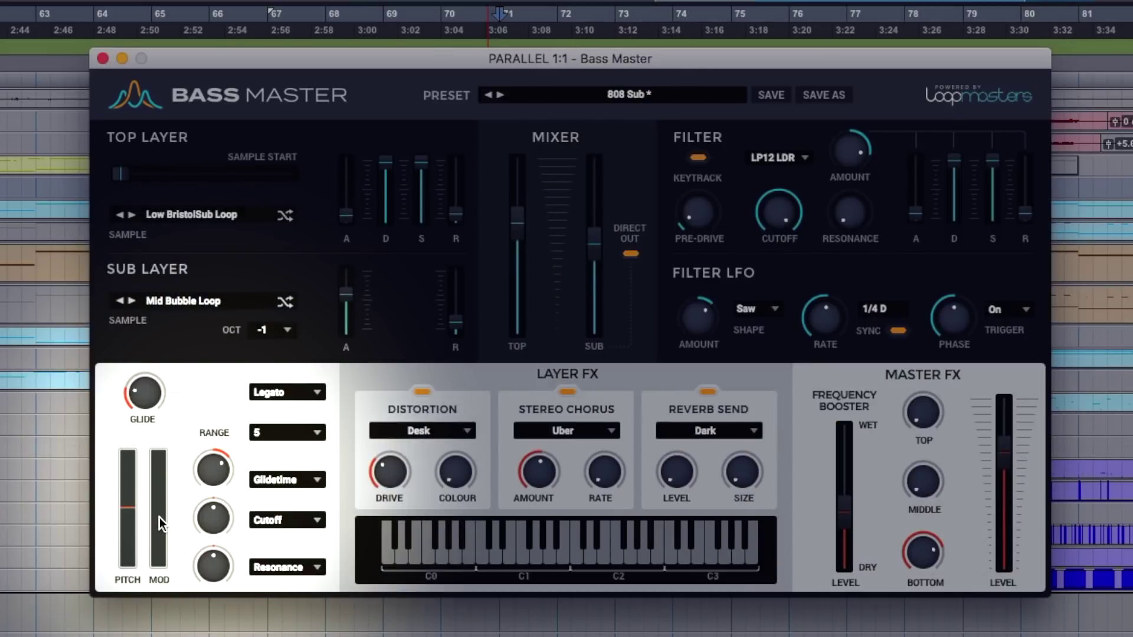
# Step: Raise the mod wheel, route it to Cutoff with the second destination Off, and keep Legato glide
pyautogui.moveTo(160, 515); pyautogui.dragTo(188, 441)
pyautogui.click(294, 477)
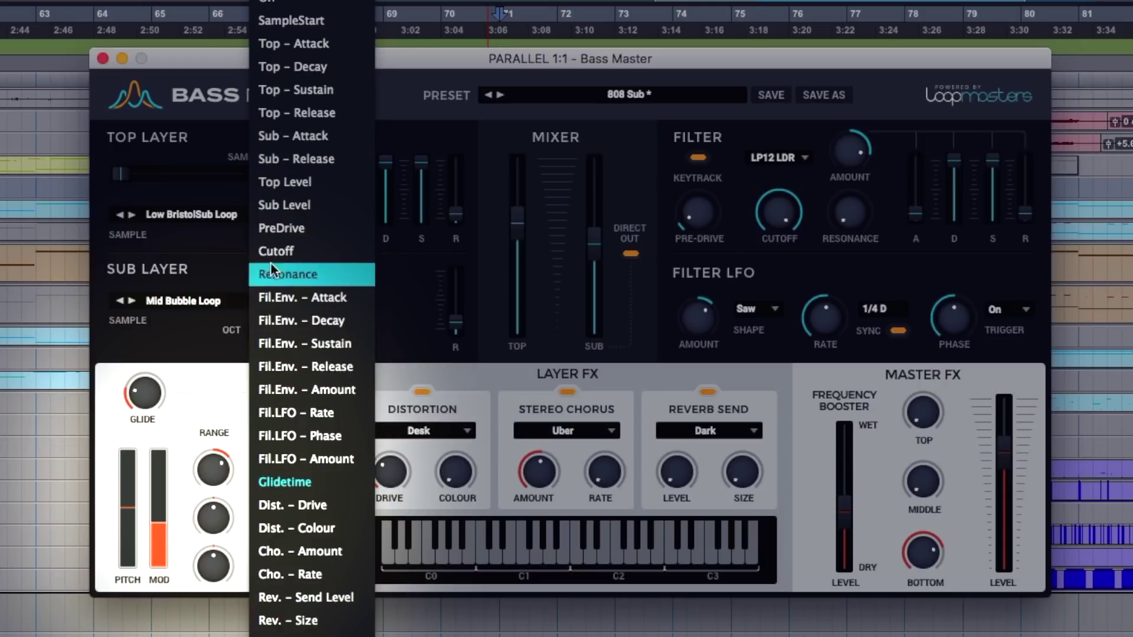
pyautogui.click(286, 253)
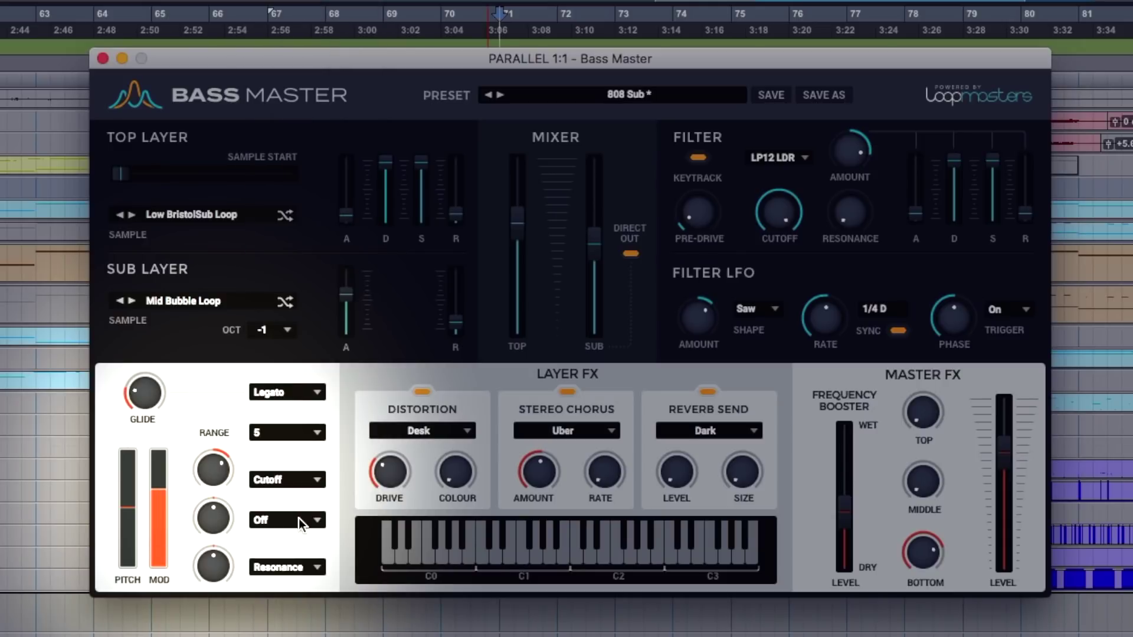
pyautogui.click(302, 520)
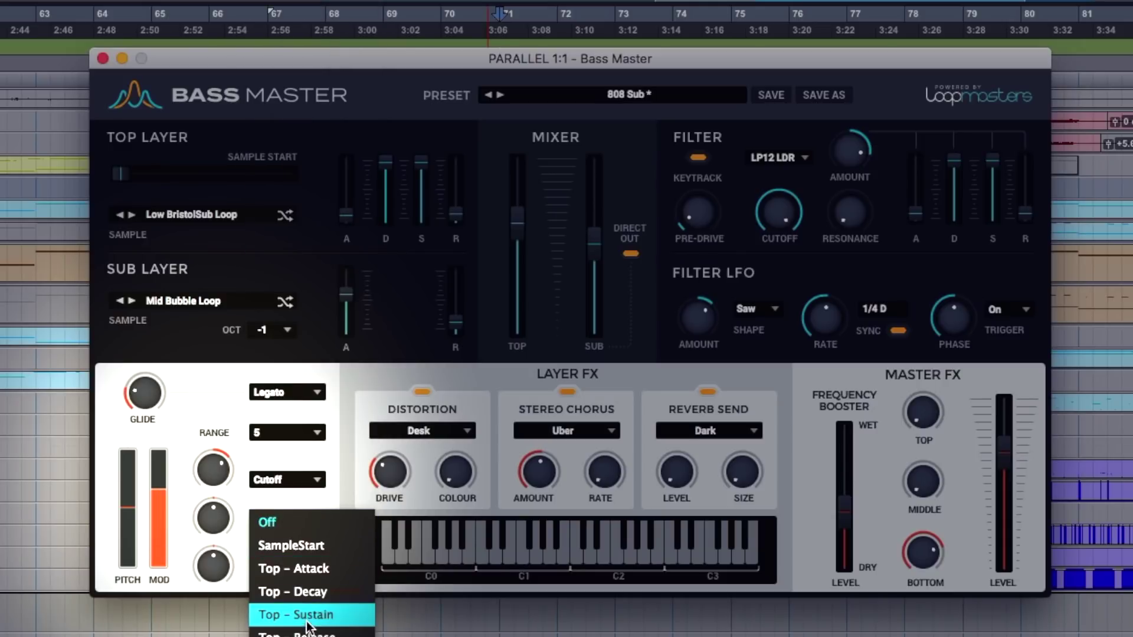
pyautogui.click(280, 419)
pyautogui.click(276, 392)
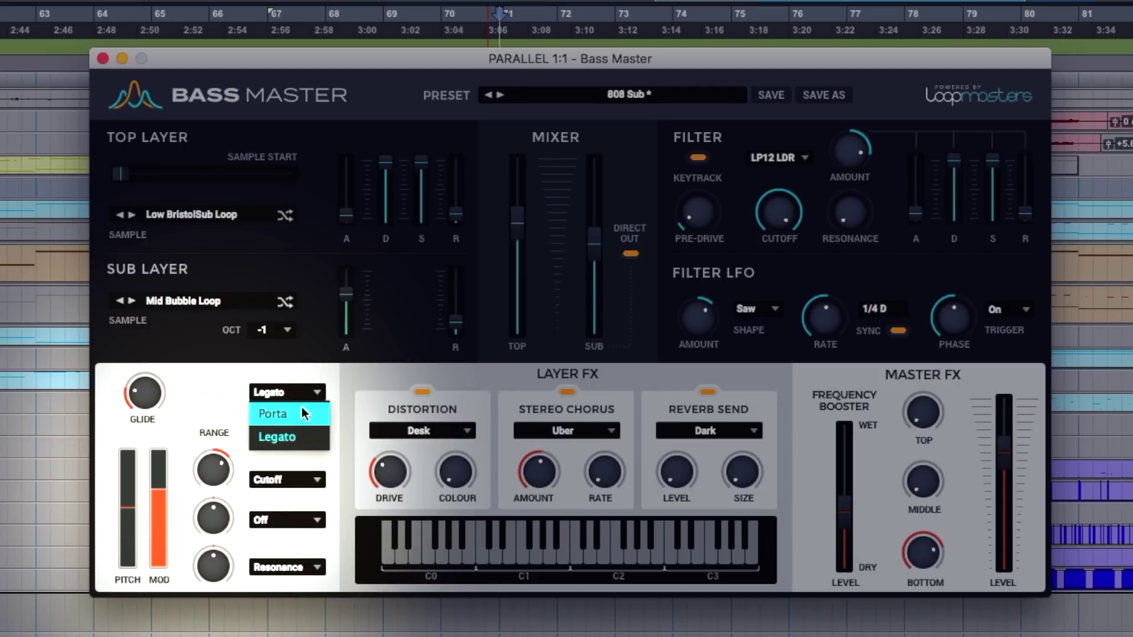
pyautogui.click(207, 380)
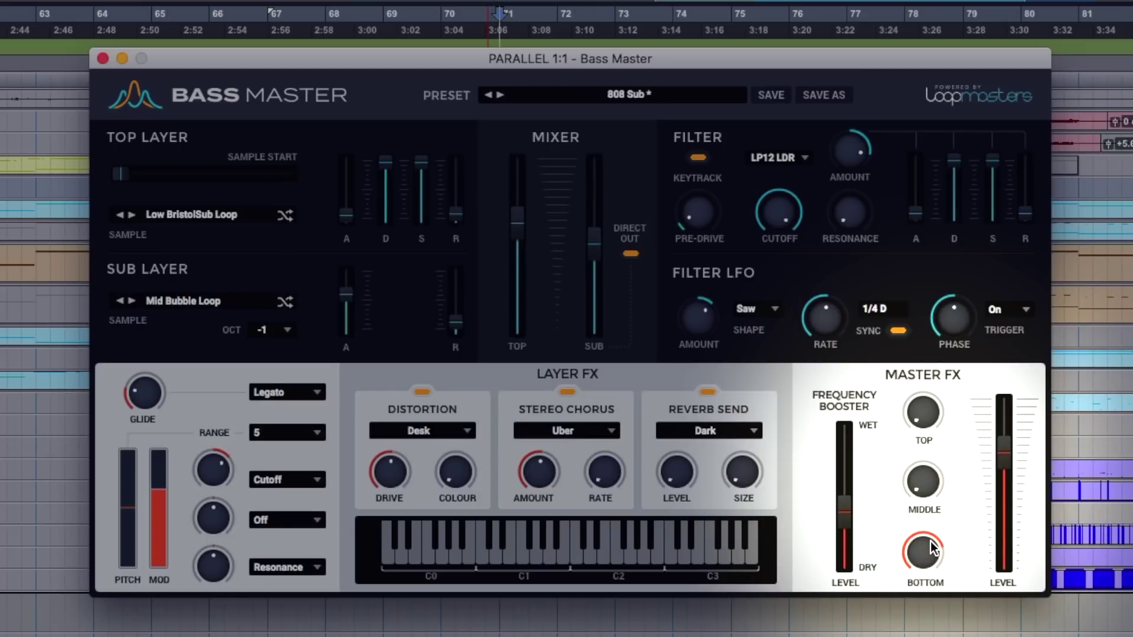
# Step: Set the Bottom boost to 85% and the Frequency Booster level to 60.1%, and lower the master output
pyautogui.moveTo(932, 544); pyautogui.dragTo(939, 523)
pyautogui.moveTo(846, 496)
pyautogui.mouseDown()
pyautogui.moveTo(854, 461)
pyautogui.moveTo(850, 476)
pyautogui.mouseUp()
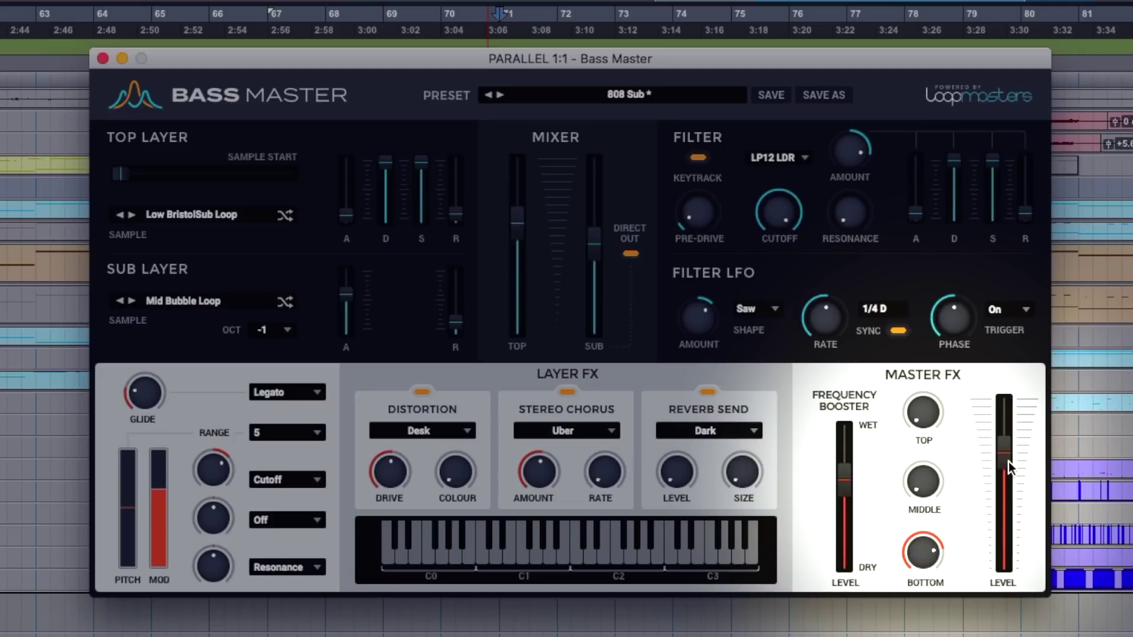
pyautogui.moveTo(1007, 462); pyautogui.dragTo(1010, 493)
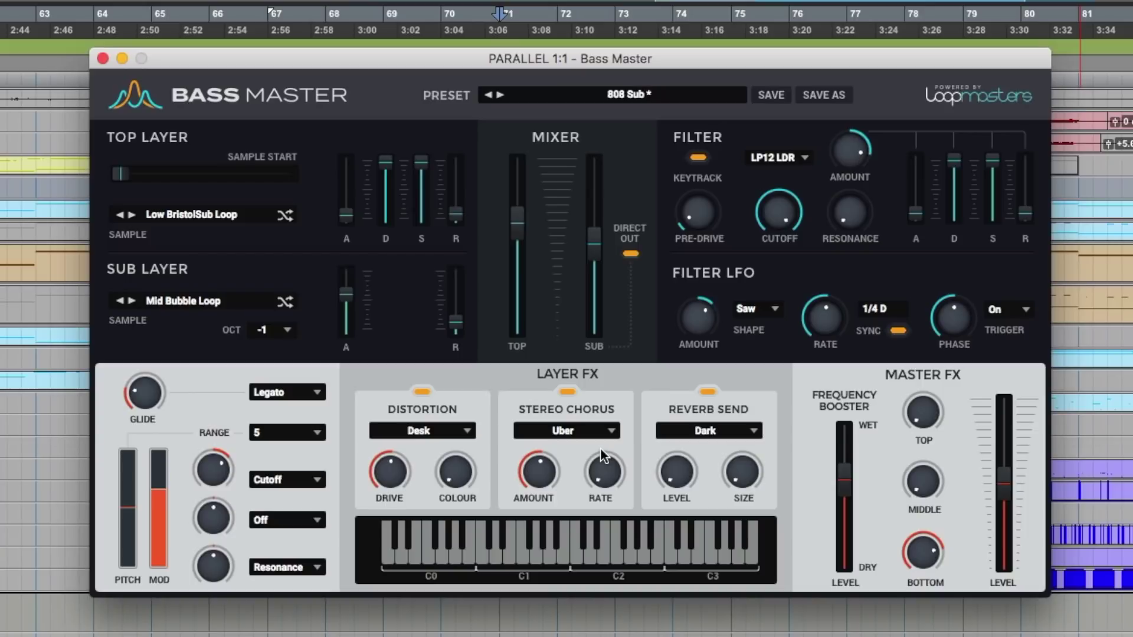
# Step: Load the 808 Riser factory preset and start playback to audition it
pyautogui.click(630, 95)
pyautogui.moveTo(644, 150)
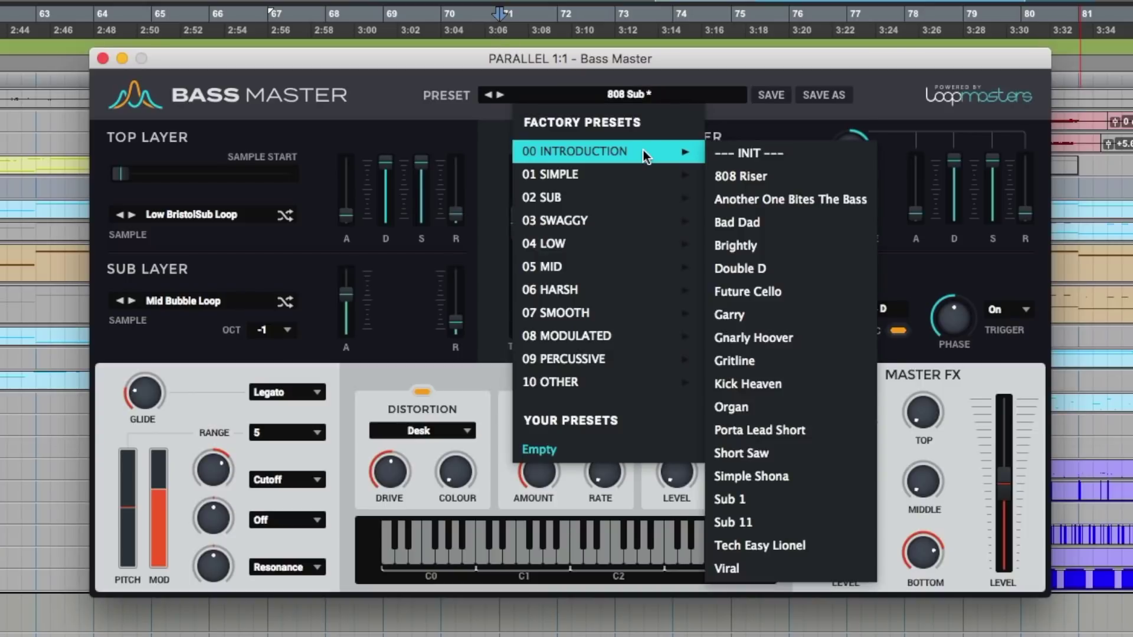
pyautogui.click(817, 176)
pyautogui.press('space')
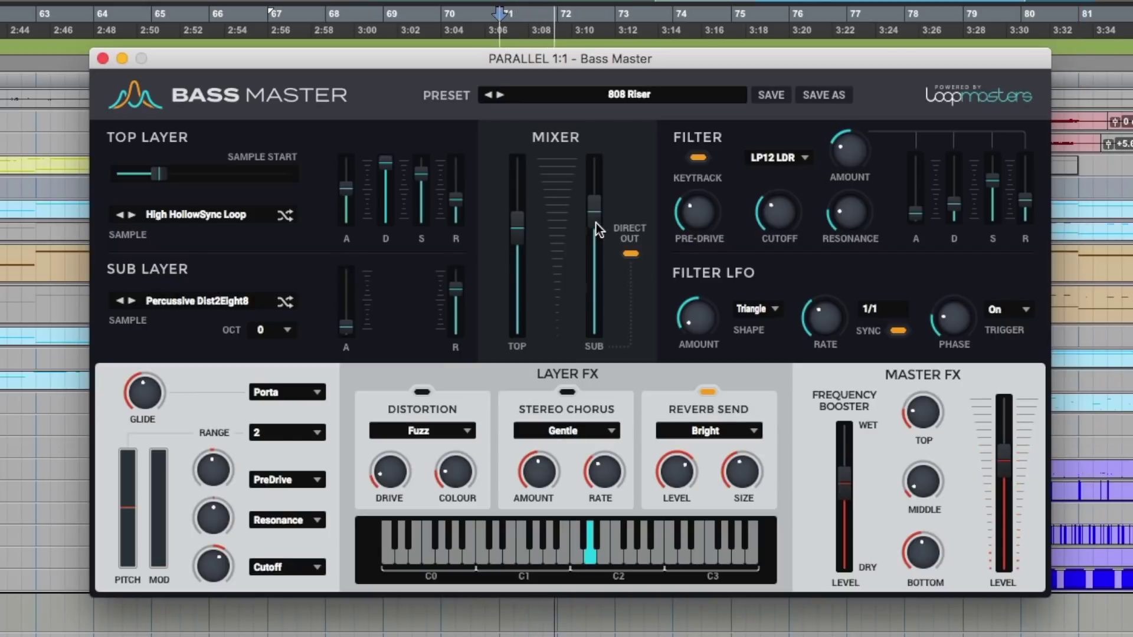
# Step: Drop the sub layer octave to -1, with the sub at -4.6 dB and the top near -15.7 dB
pyautogui.moveTo(519, 226); pyautogui.dragTo(518, 312)
pyautogui.moveTo(588, 215); pyautogui.dragTo(594, 183)
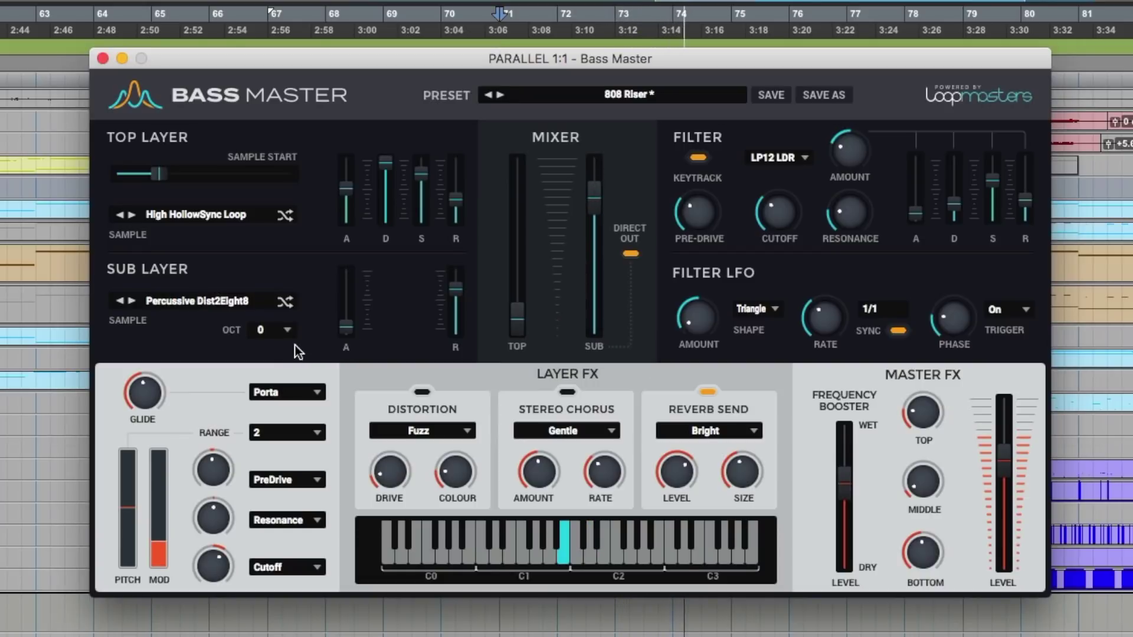
pyautogui.click(283, 330)
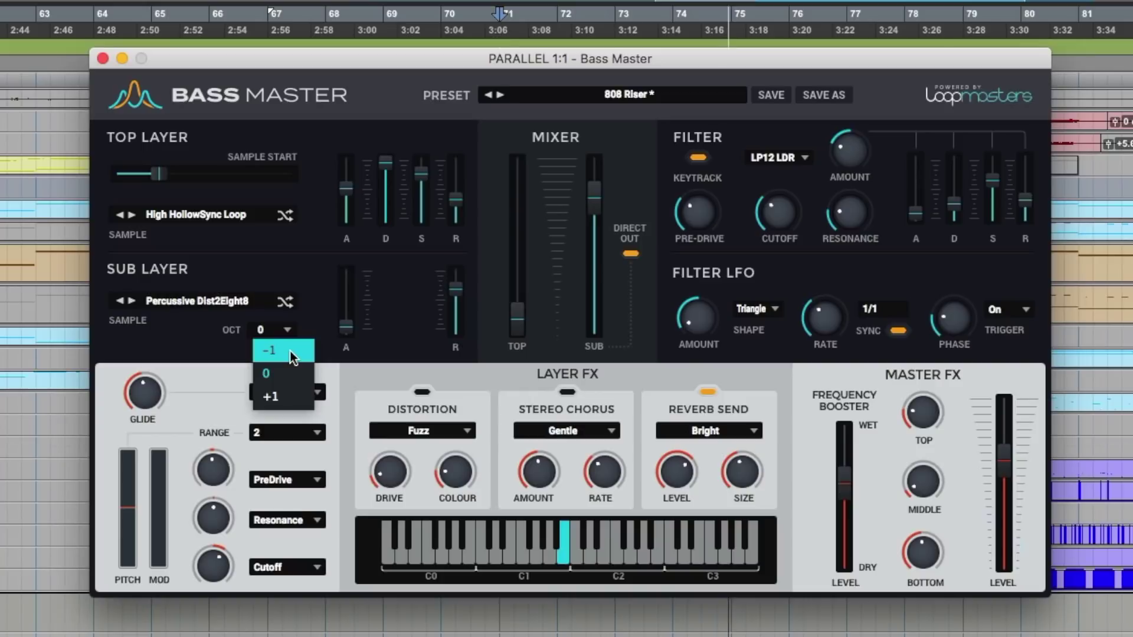
pyautogui.click(290, 350)
pyautogui.moveTo(515, 318); pyautogui.dragTo(540, 243)
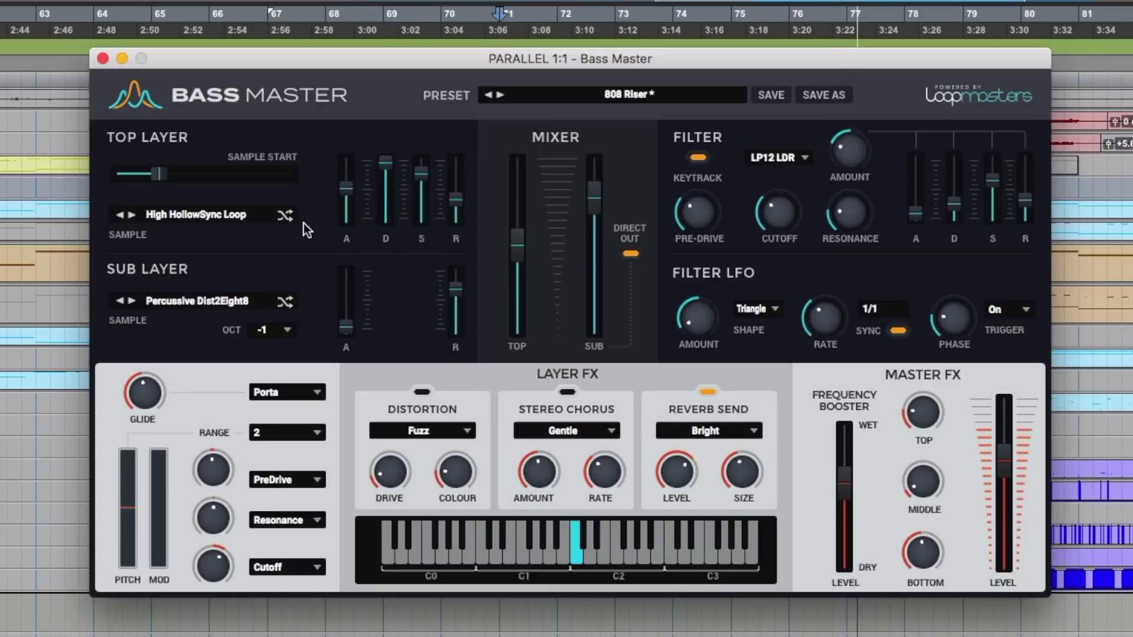
pyautogui.moveTo(521, 246); pyautogui.dragTo(517, 248)
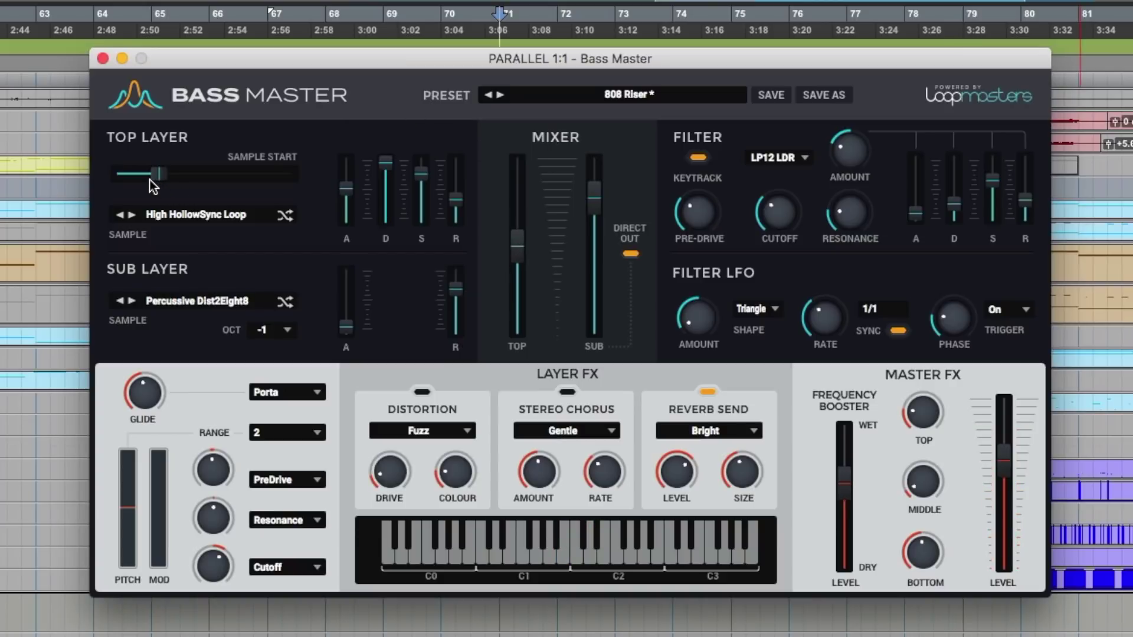
# Step: Switch the top layer loop to Simple Harmonic1 Loop, shorten its attack, and reset its sample start
pyautogui.moveTo(159, 175); pyautogui.dragTo(12, 176)
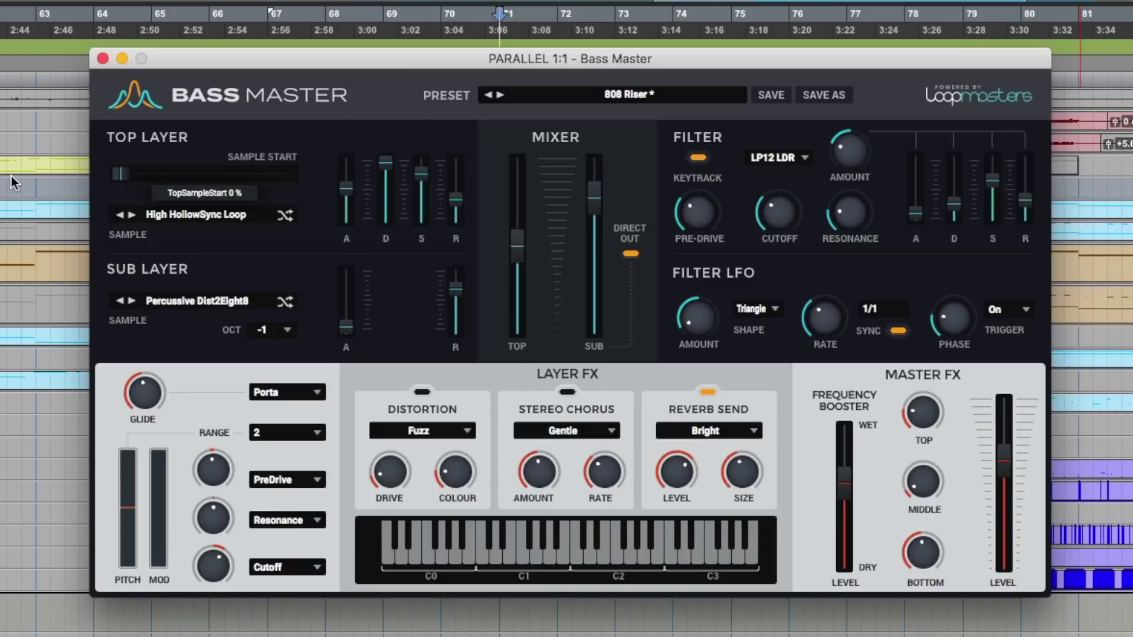
pyautogui.click(202, 212)
pyautogui.moveTo(201, 280)
pyautogui.click(334, 330)
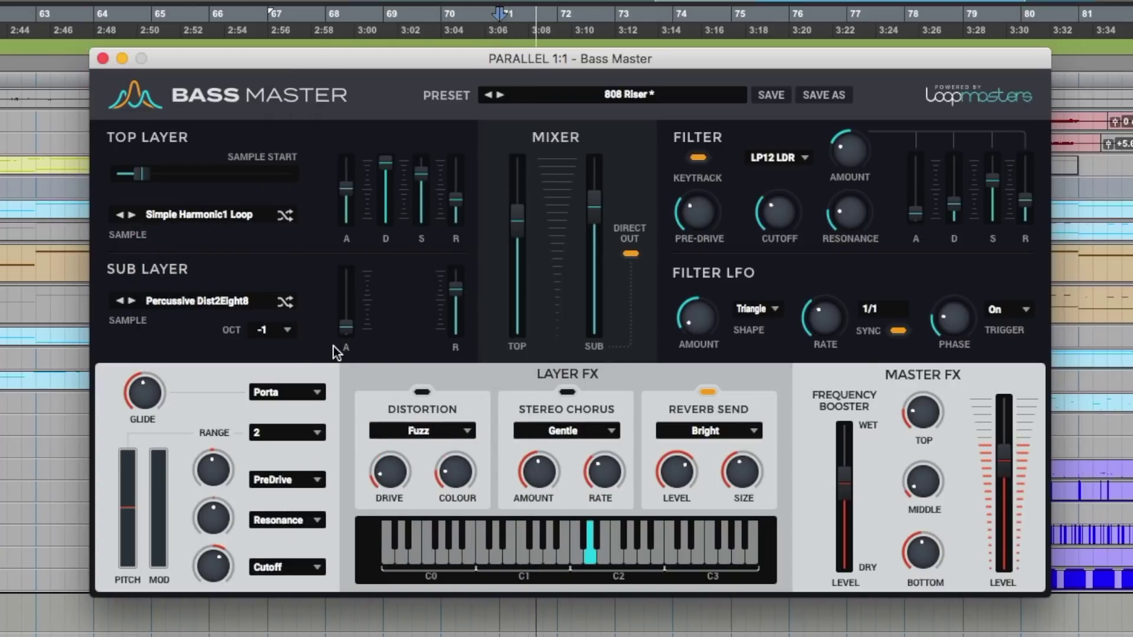
pyautogui.moveTo(346, 188); pyautogui.dragTo(345, 285)
pyautogui.press('space')
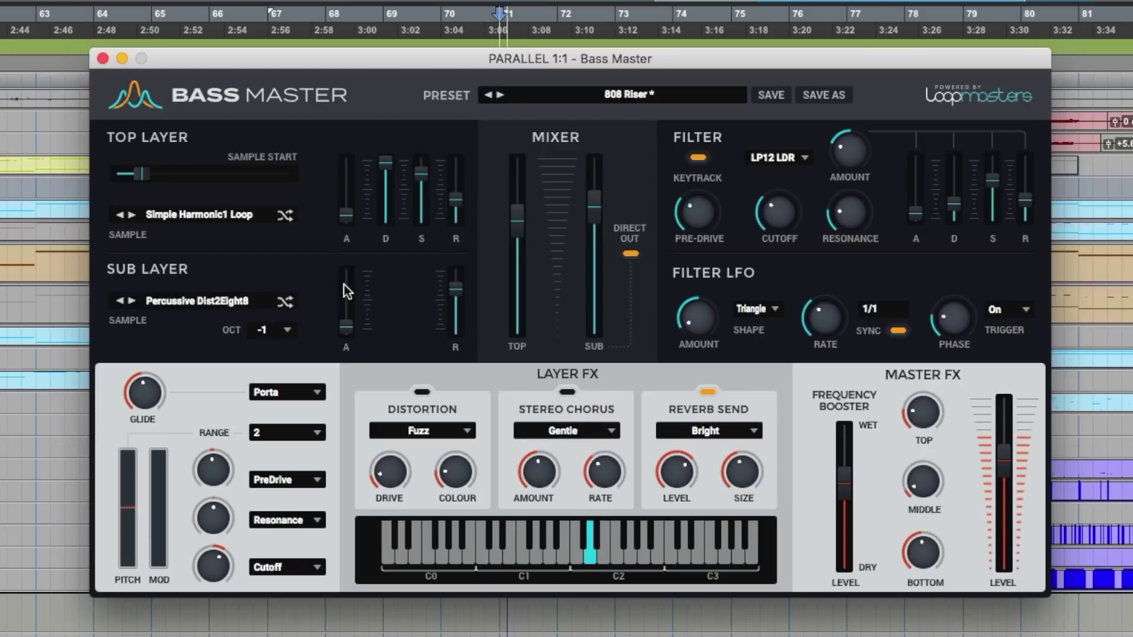
pyautogui.moveTo(142, 176); pyautogui.dragTo(61, 174)
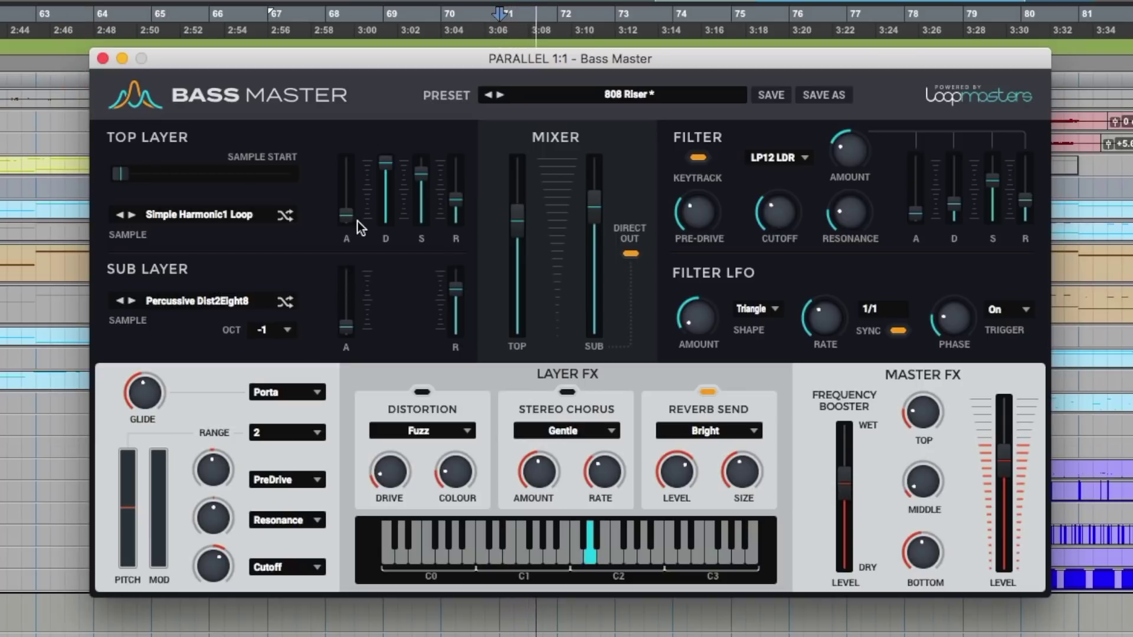
# Step: Reset the distortion drive to 50% and turn on the stereo chorus, auditioning each change
pyautogui.press('space')
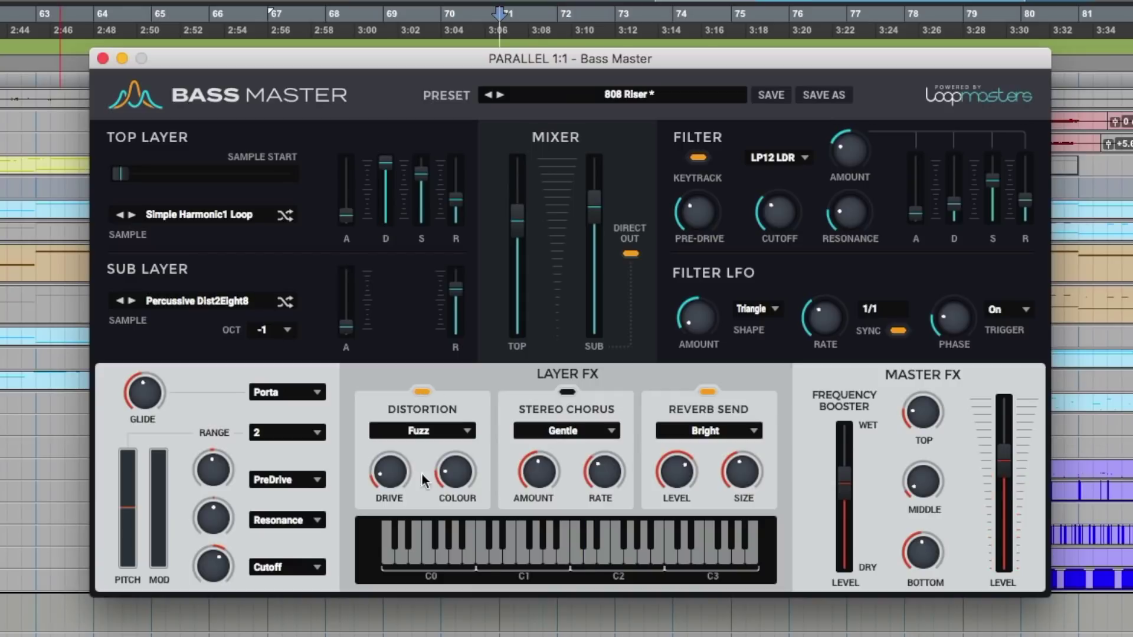
pyautogui.press('space')
pyautogui.doubleClick(398, 470)
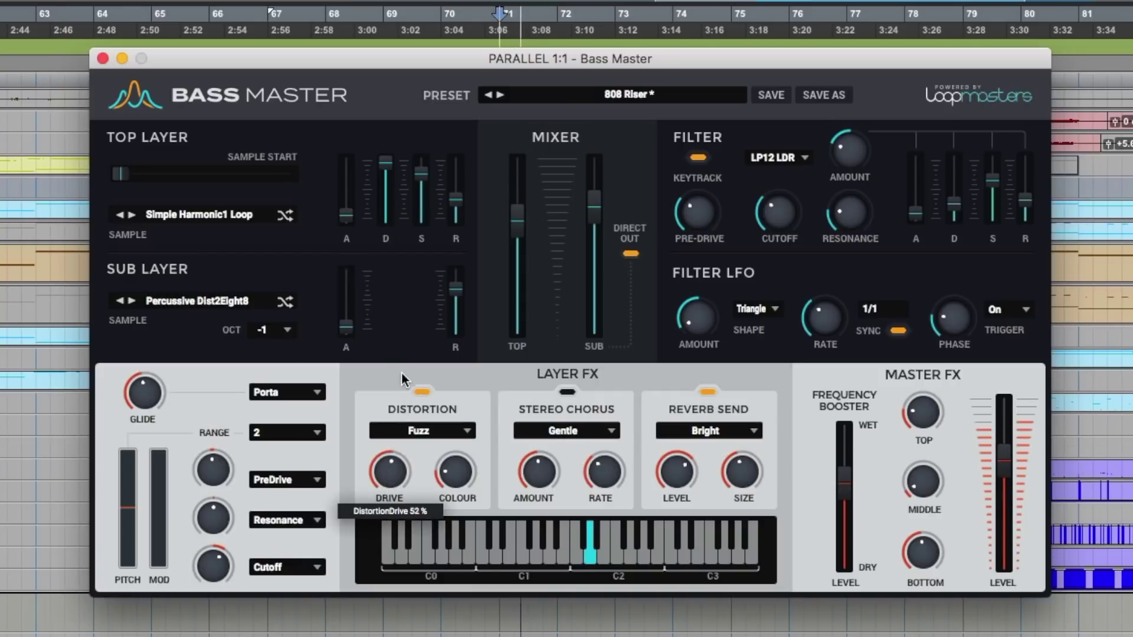
pyautogui.press('space')
pyautogui.click(568, 392)
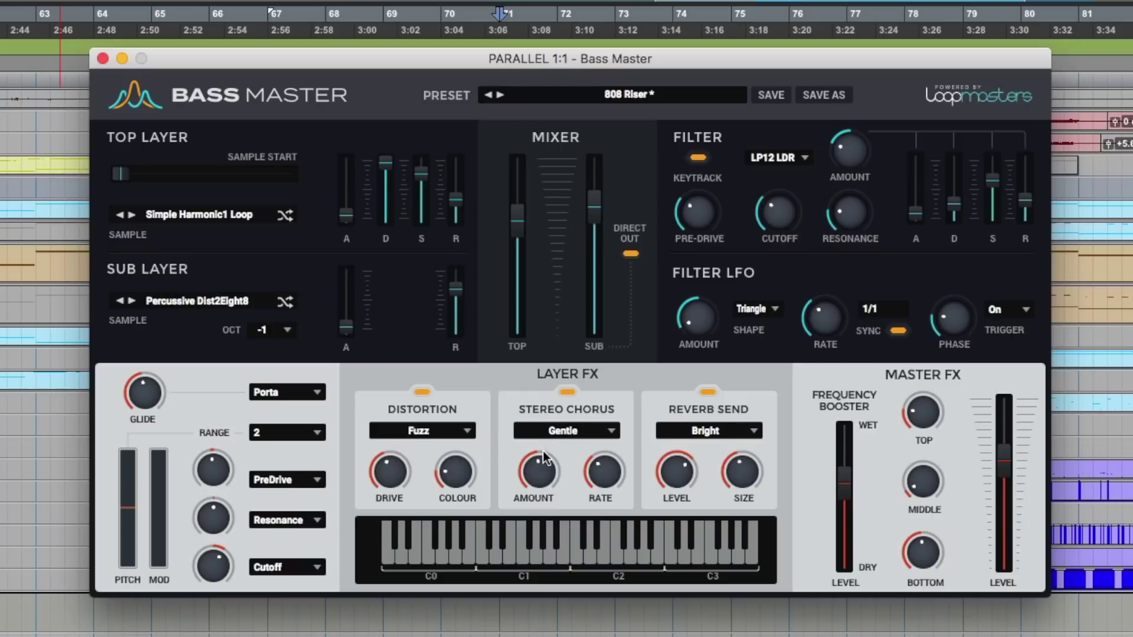
pyautogui.press('space')
pyautogui.moveTo(541, 456)
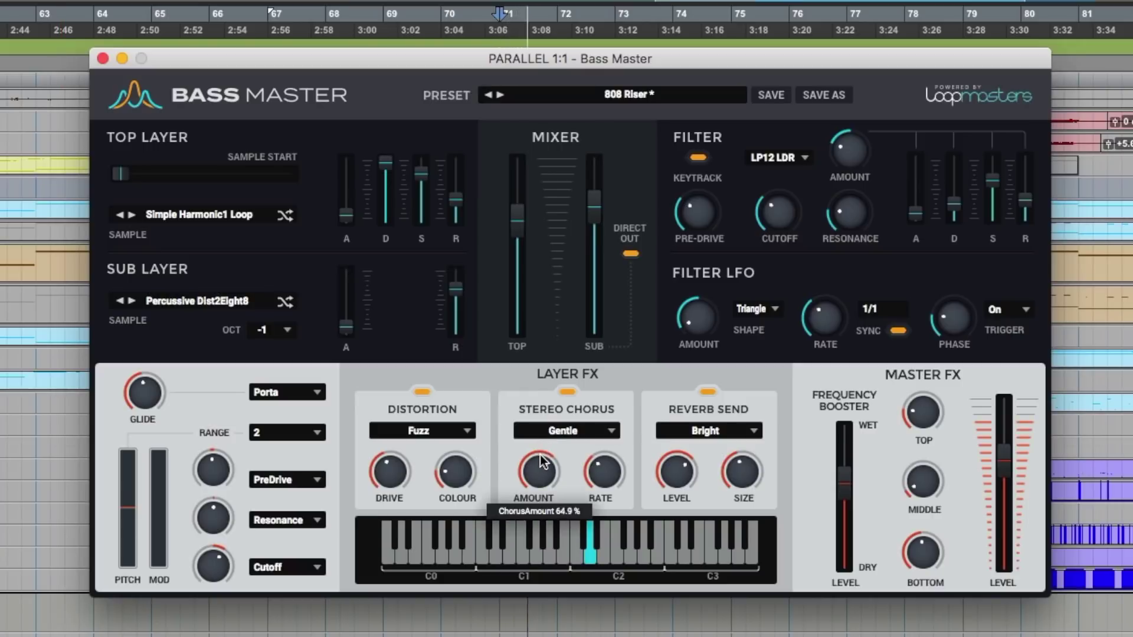
pyautogui.press('space')
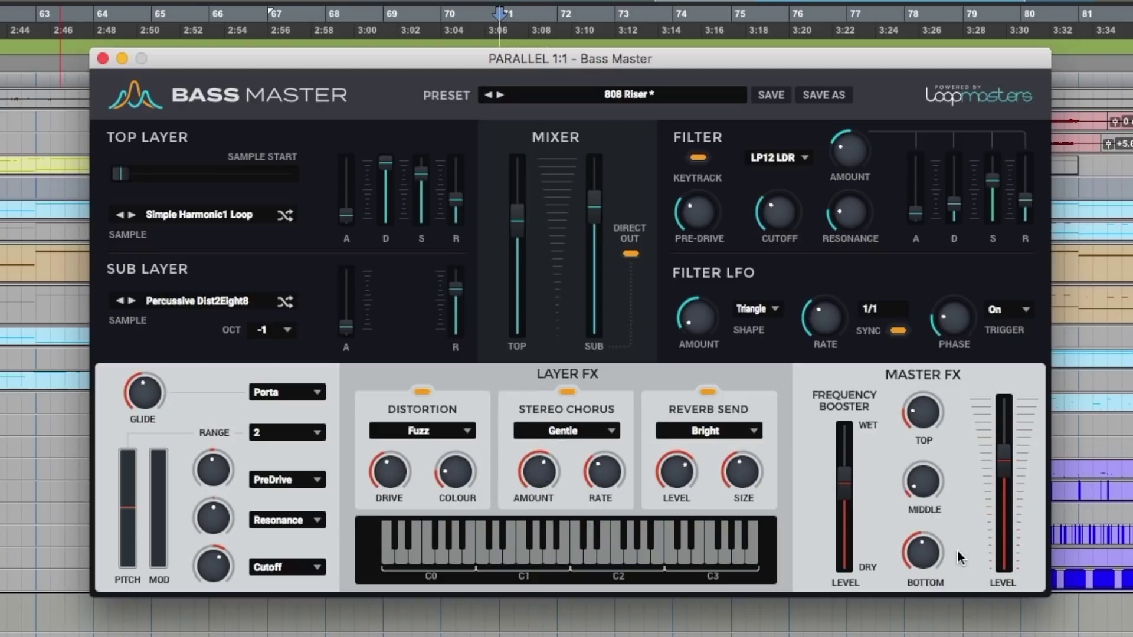
# Step: Raise the Bottom frequency boost to 60% and try adjusting the filter cutoff
pyautogui.moveTo(928, 552)
pyautogui.mouseDown()
pyautogui.moveTo(934, 521)
pyautogui.moveTo(929, 539)
pyautogui.mouseUp()
pyautogui.press('space')
pyautogui.moveTo(774, 214)
pyautogui.mouseDown()
pyautogui.moveTo(772, 227)
pyautogui.moveTo(777, 191)
pyautogui.moveTo(773, 327)
pyautogui.moveTo(773, 213)
pyautogui.moveTo(771, 230)
pyautogui.mouseUp()
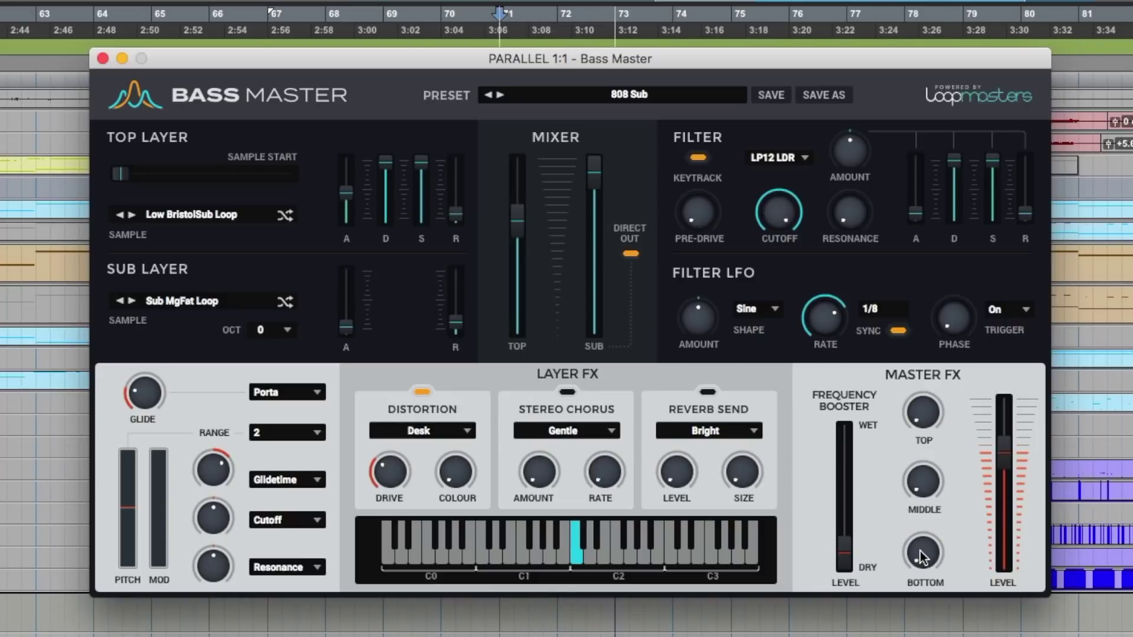
# Step: Set Bottom to 55%, Drive to 70%, top/sub attacks to 0.42/0.53 s, and chorus to 69.1%
pyautogui.moveTo(920, 553); pyautogui.dragTo(922, 435)
pyautogui.moveTo(394, 478); pyautogui.dragTo(405, 407)
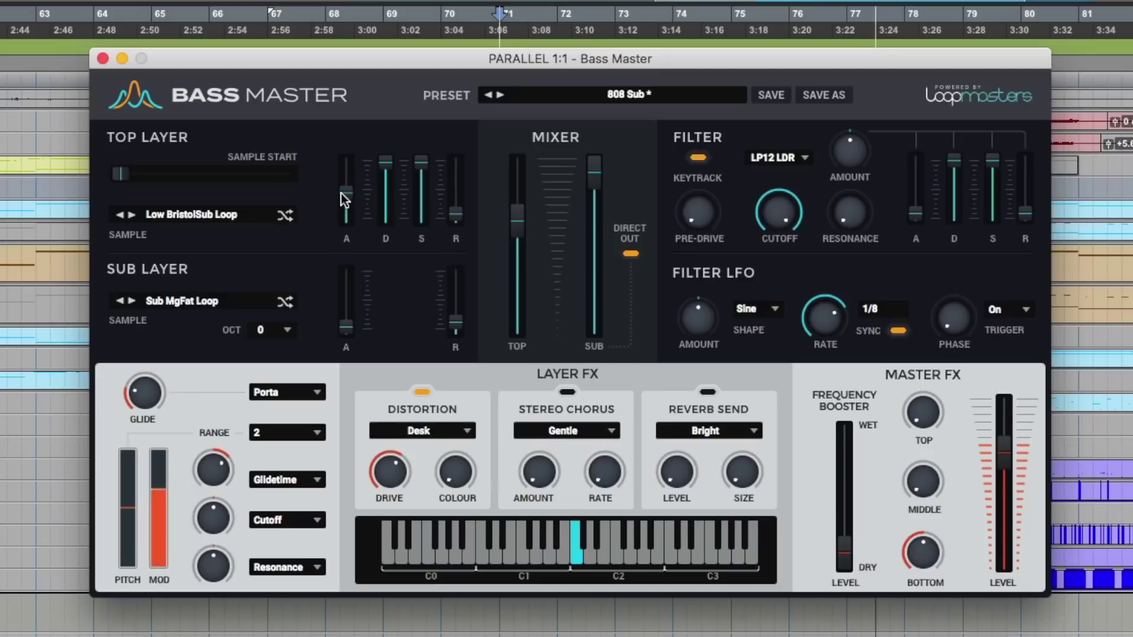
pyautogui.moveTo(343, 192); pyautogui.dragTo(348, 186)
pyautogui.moveTo(346, 329); pyautogui.dragTo(352, 292)
pyautogui.moveTo(553, 459); pyautogui.dragTo(564, 392)
pyautogui.moveTo(542, 467); pyautogui.dragTo(540, 378)
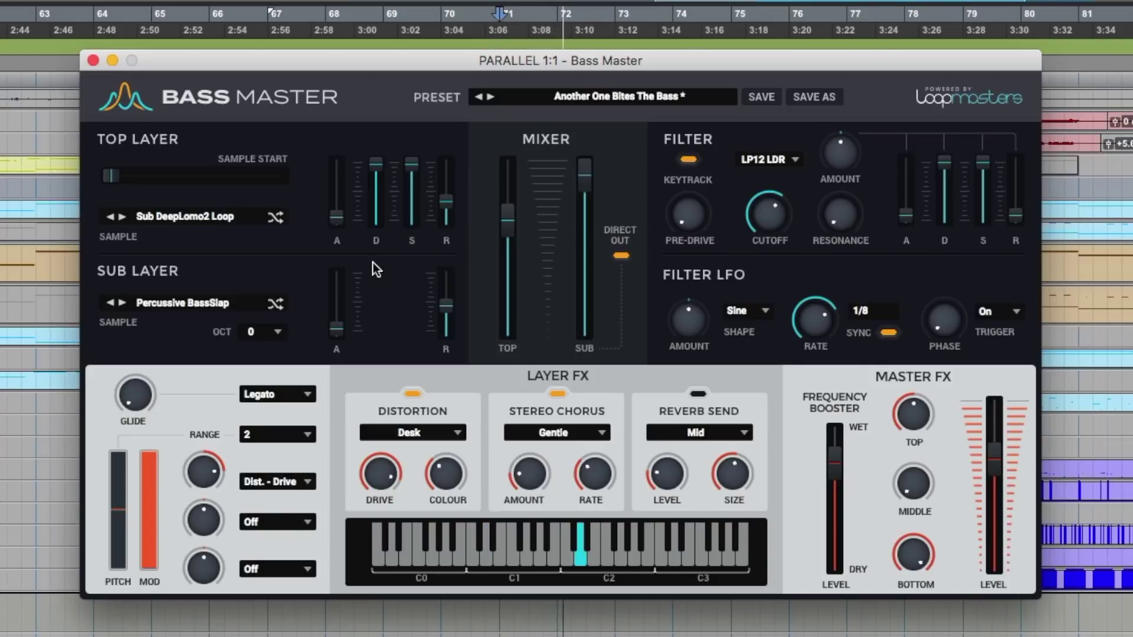
pyautogui.press('space')
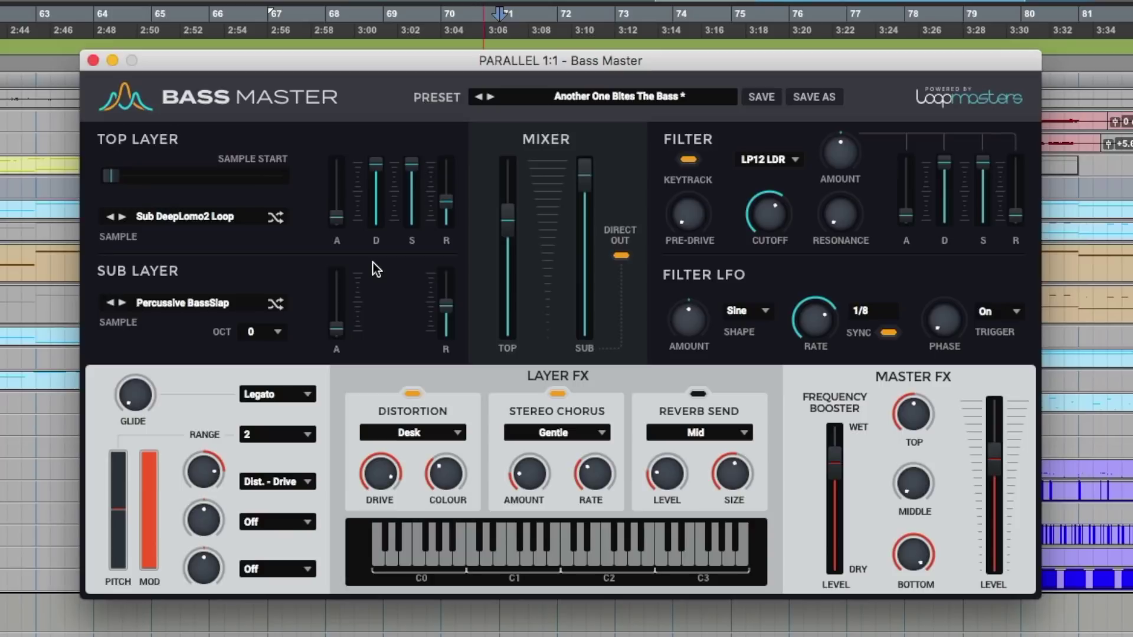
pyautogui.press('space')
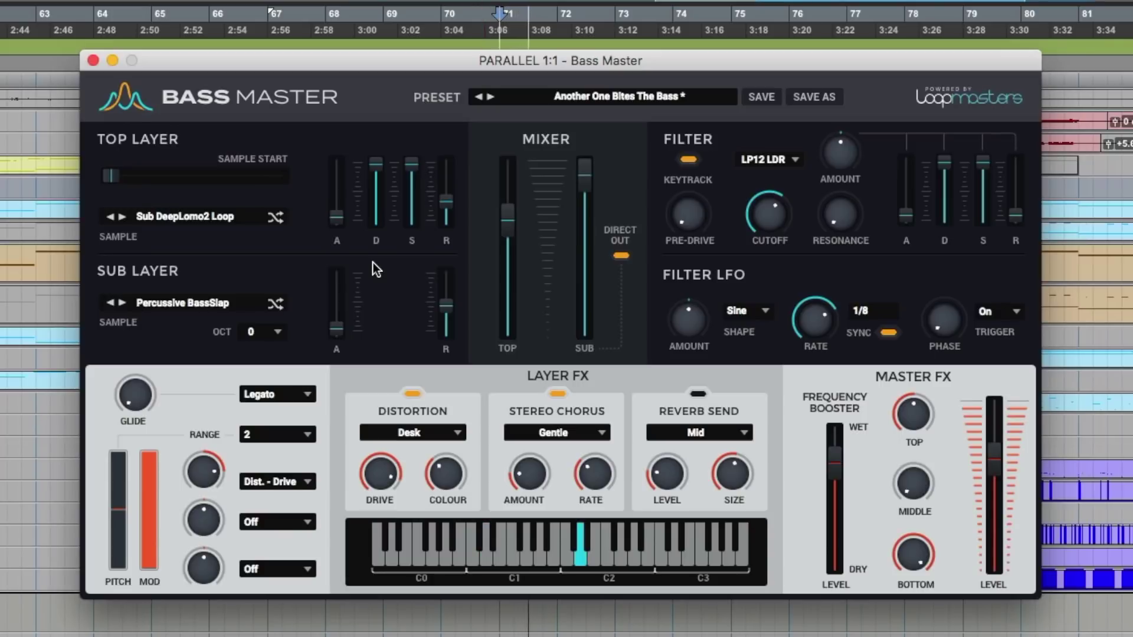
pyautogui.press('space')
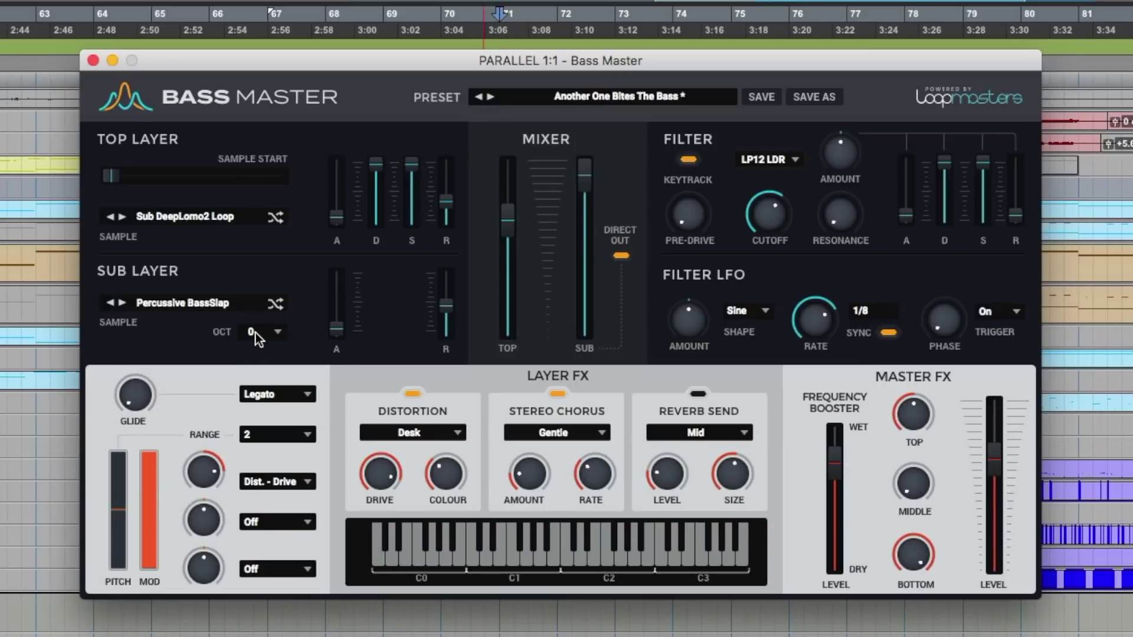
# Step: Set the sub layer octave to +1, lower the Bottom boost, and raise the Top boost to 70%
pyautogui.click(255, 332)
pyautogui.click(262, 401)
pyautogui.press('space')
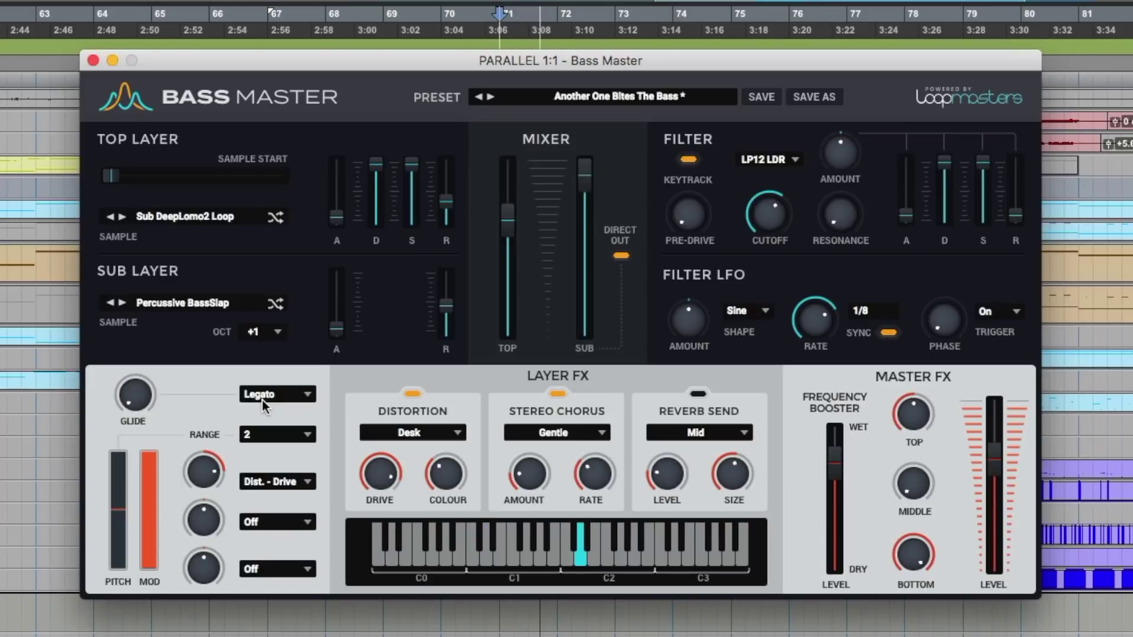
pyautogui.press('space')
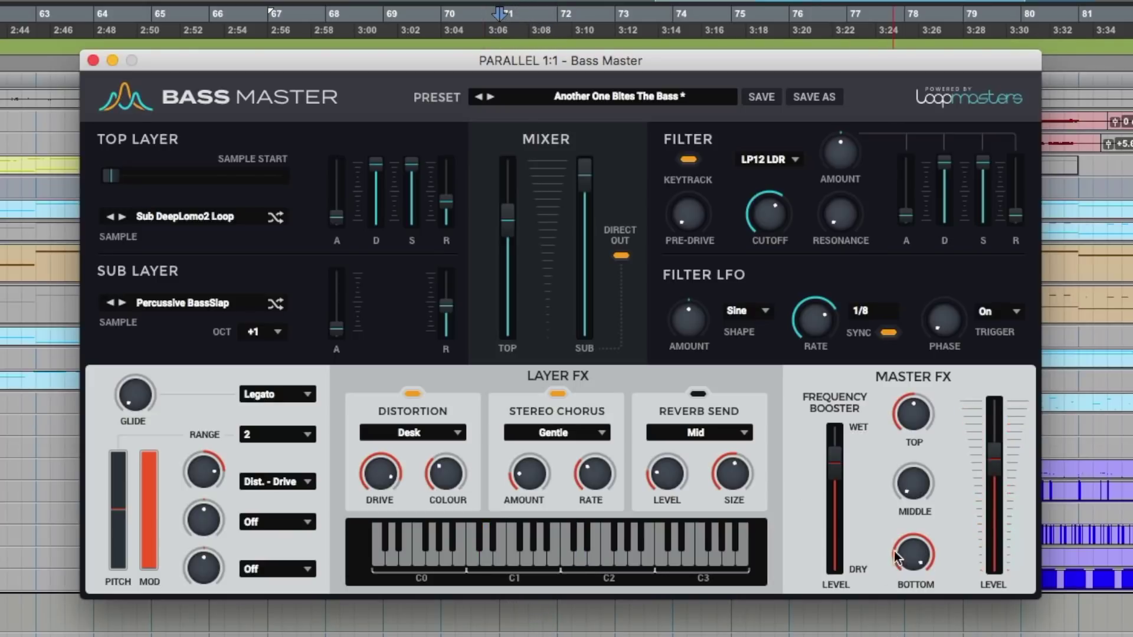
pyautogui.moveTo(915, 556); pyautogui.dragTo(899, 619)
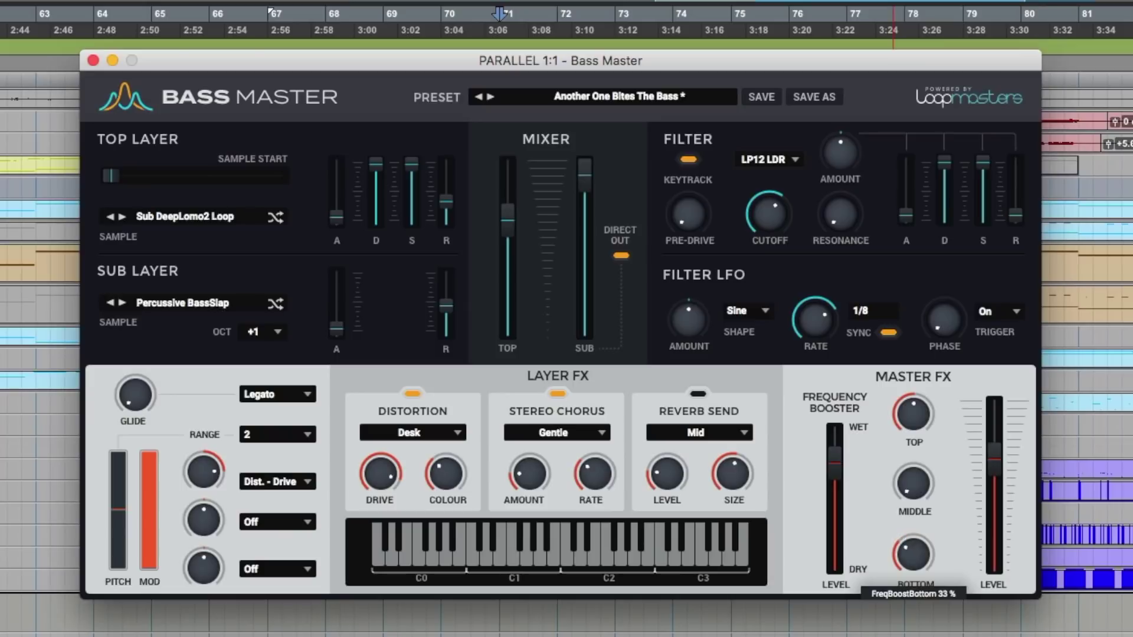
pyautogui.press('space')
pyautogui.moveTo(909, 393); pyautogui.dragTo(909, 353)
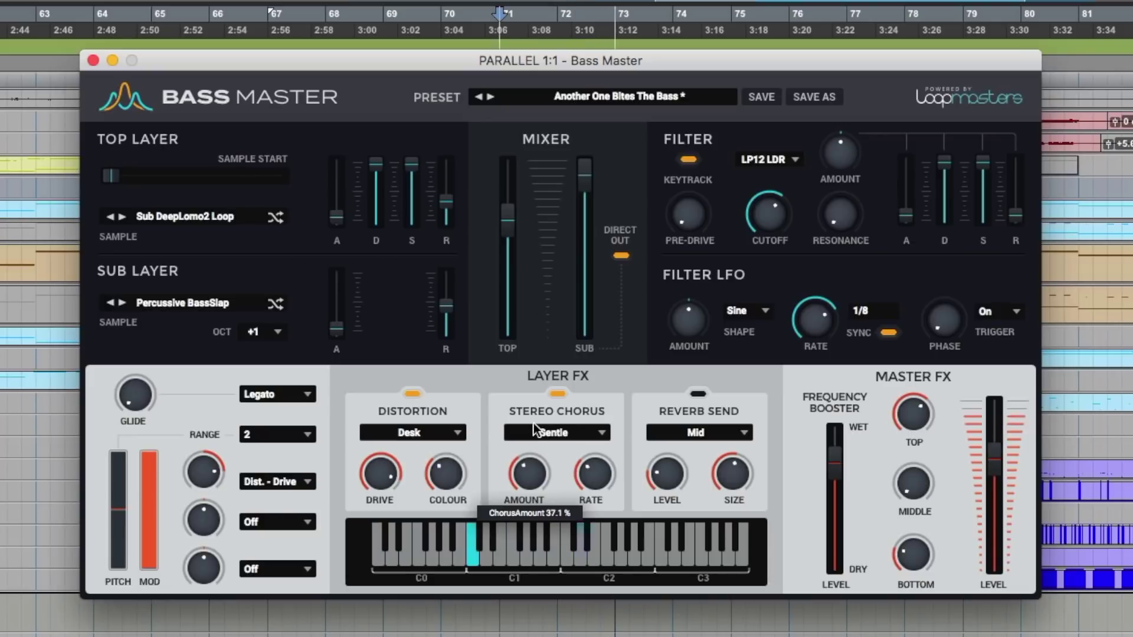
# Step: Enable the reverb send at -5.3 dB, shorten top attack to 0.02 s, open cutoff to 13.07 kHz
pyautogui.click(699, 394)
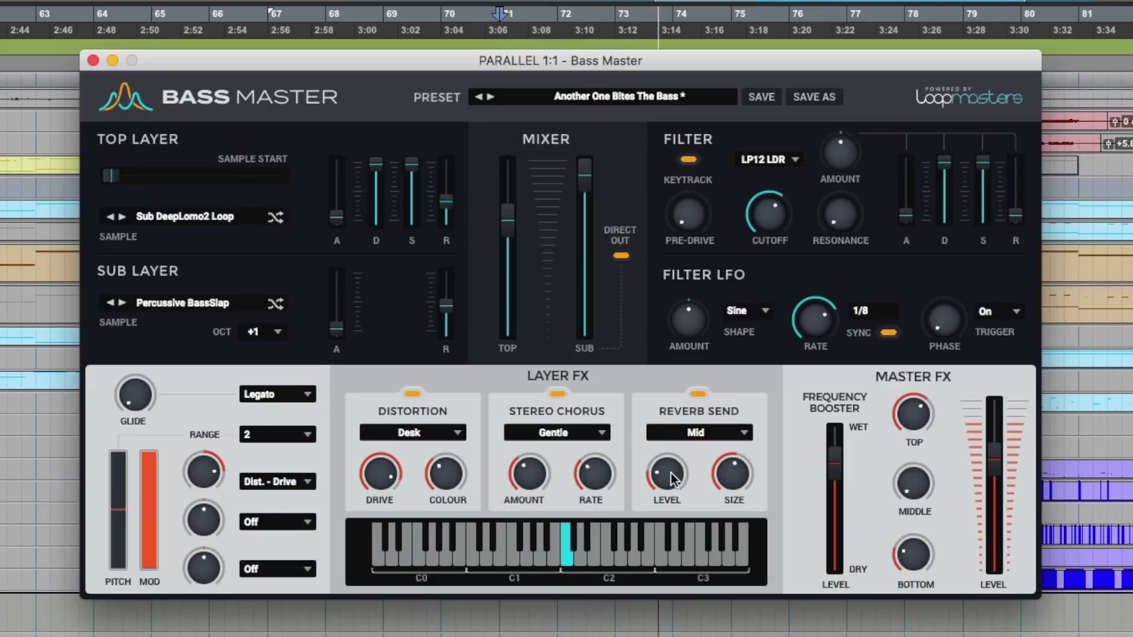
pyautogui.moveTo(671, 474); pyautogui.dragTo(673, 383)
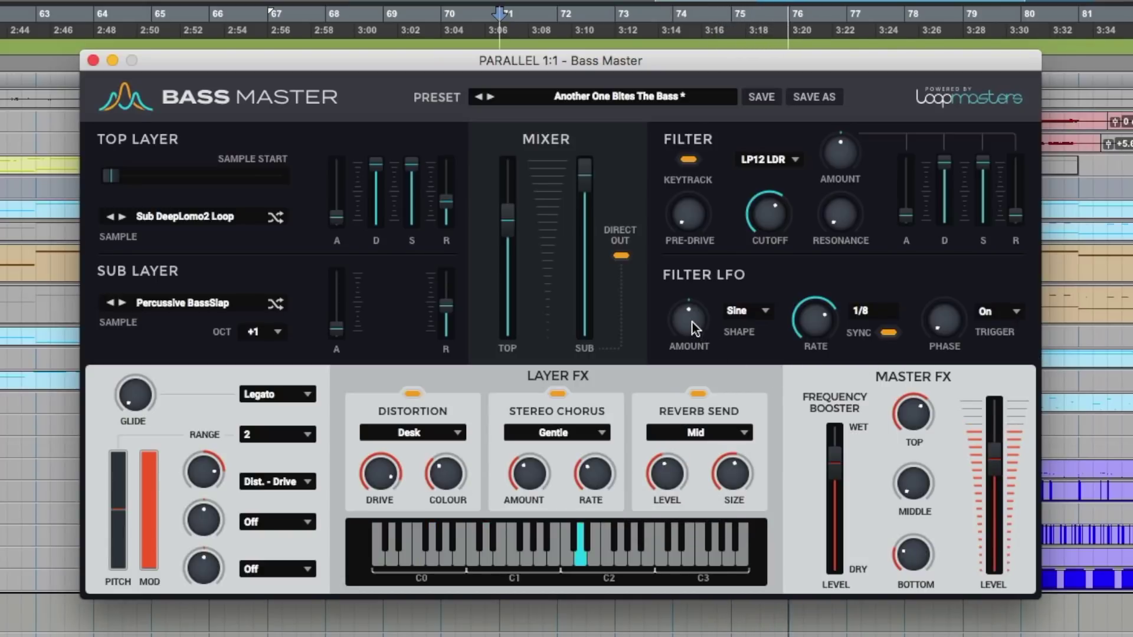
pyautogui.moveTo(337, 216); pyautogui.dragTo(338, 211)
pyautogui.moveTo(761, 217); pyautogui.dragTo(766, 151)
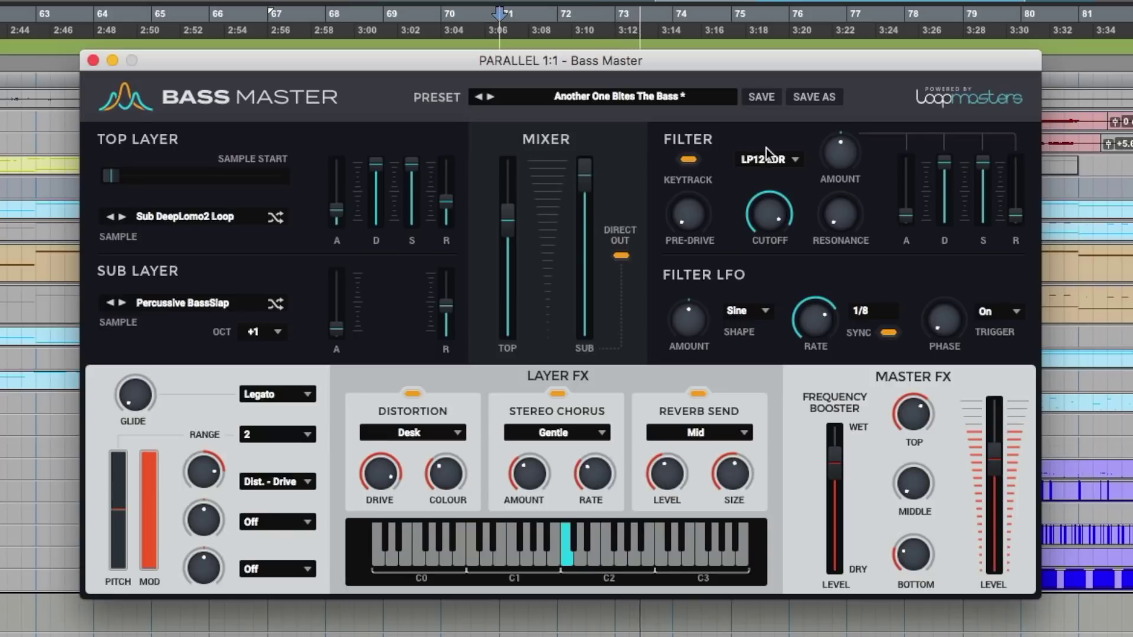
# Step: Raise the top level to -3.6 dB, lower the sub level, and drop top sustain to -11.1 dB
pyautogui.moveTo(504, 223); pyautogui.dragTo(520, 199)
pyautogui.moveTo(584, 175); pyautogui.dragTo(587, 250)
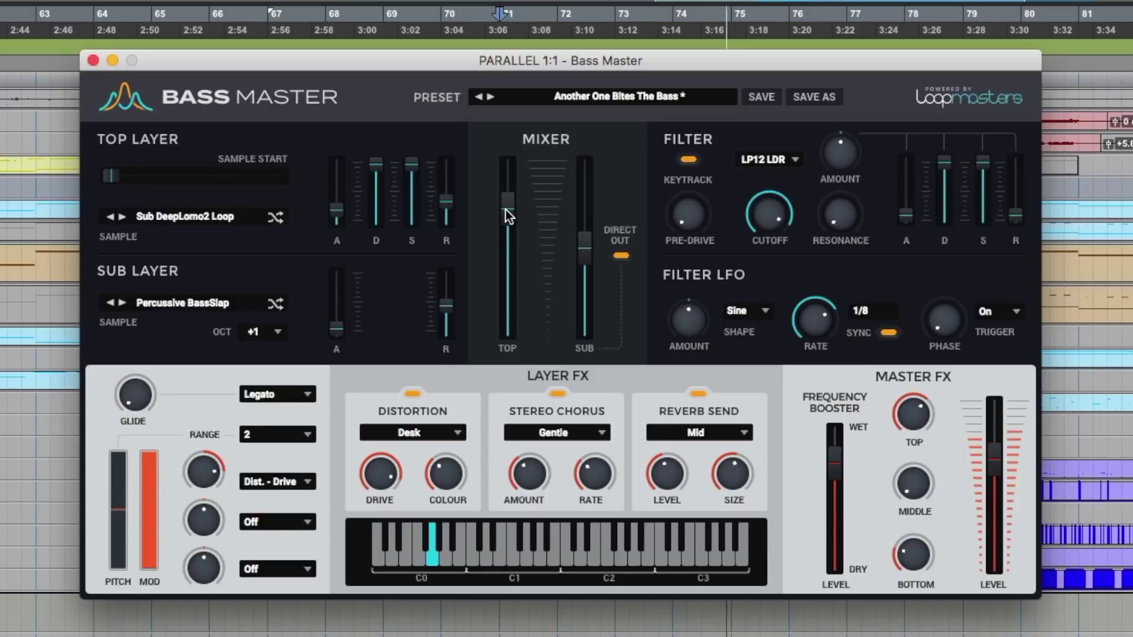
pyautogui.moveTo(506, 208)
pyautogui.mouseDown()
pyautogui.moveTo(511, 172)
pyautogui.moveTo(507, 199)
pyautogui.mouseUp()
pyautogui.moveTo(410, 164); pyautogui.dragTo(377, 188)
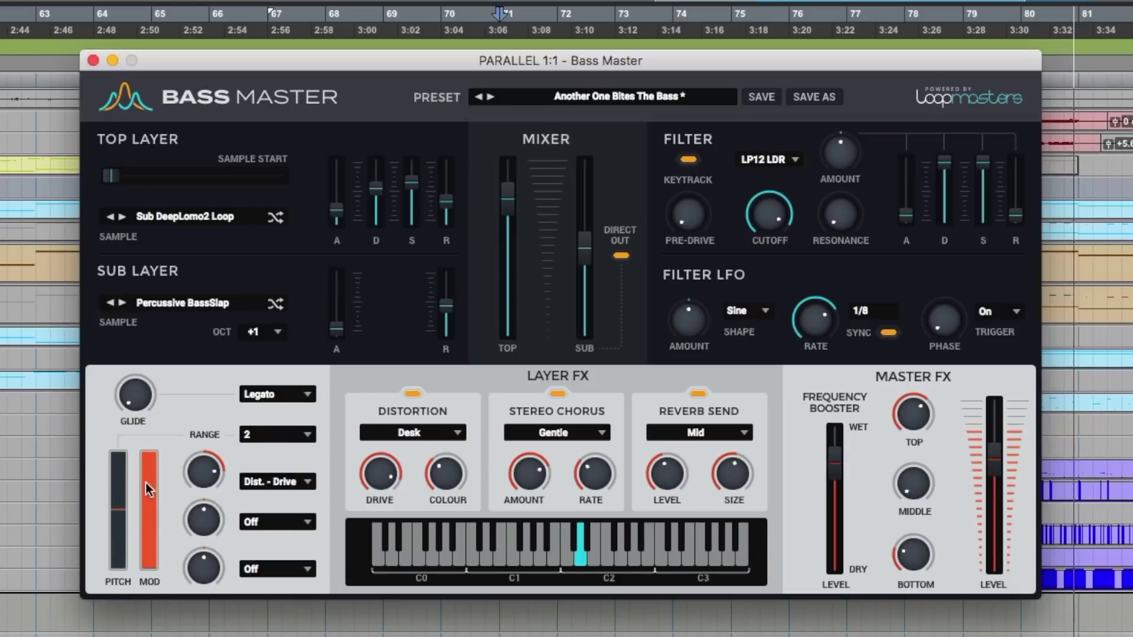
pyautogui.moveTo(132, 394); pyautogui.dragTo(146, 353)
# Step: Readjust the Glide knob, bringing the glide time to about 33.0 ms
pyautogui.moveTo(137, 395)
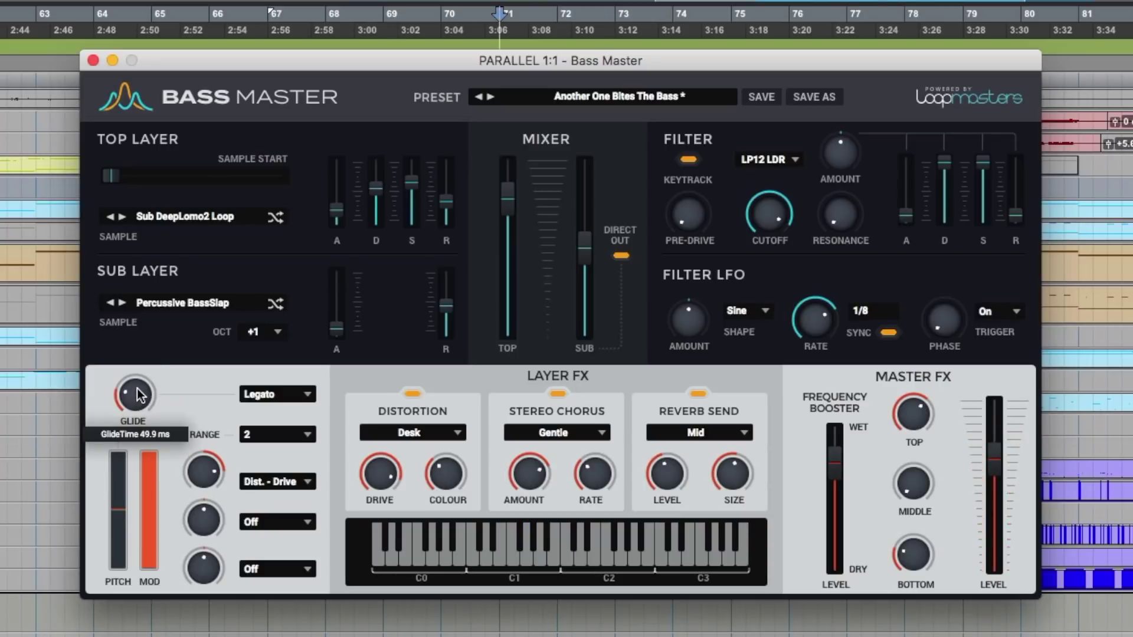
pyautogui.moveTo(137, 396); pyautogui.dragTo(134, 438)
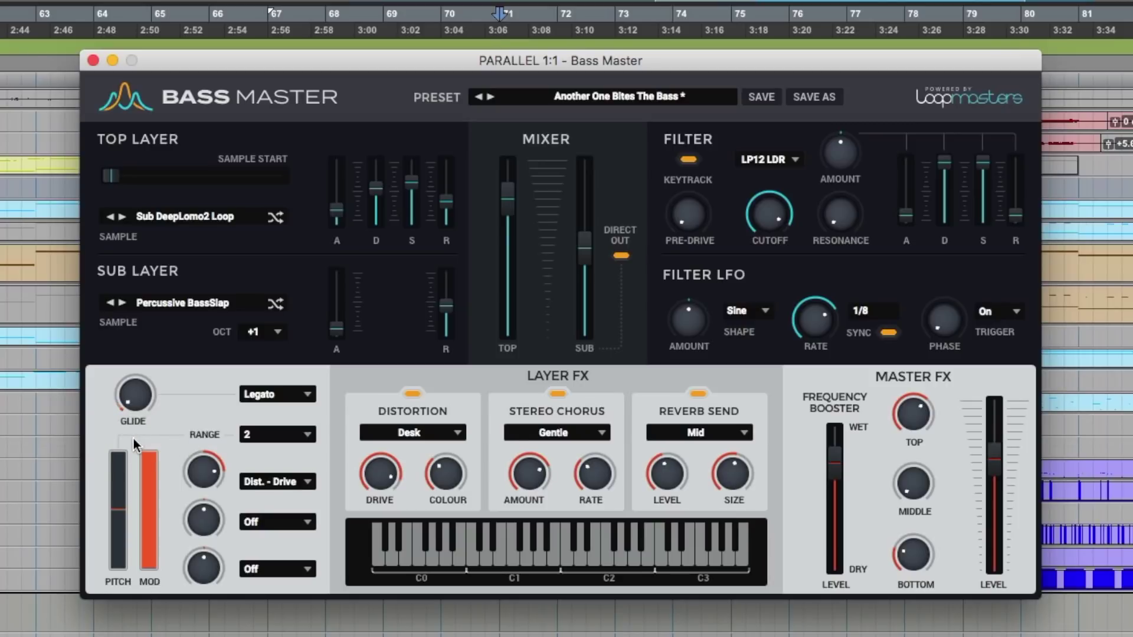